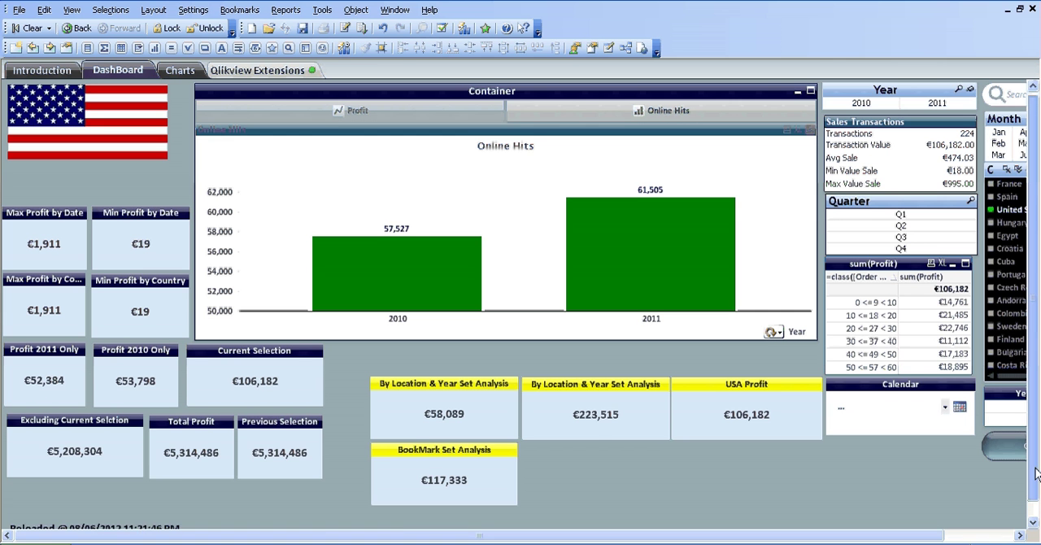
pyautogui.moveTo(1035, 472); pyautogui.dragTo(1035, 383)
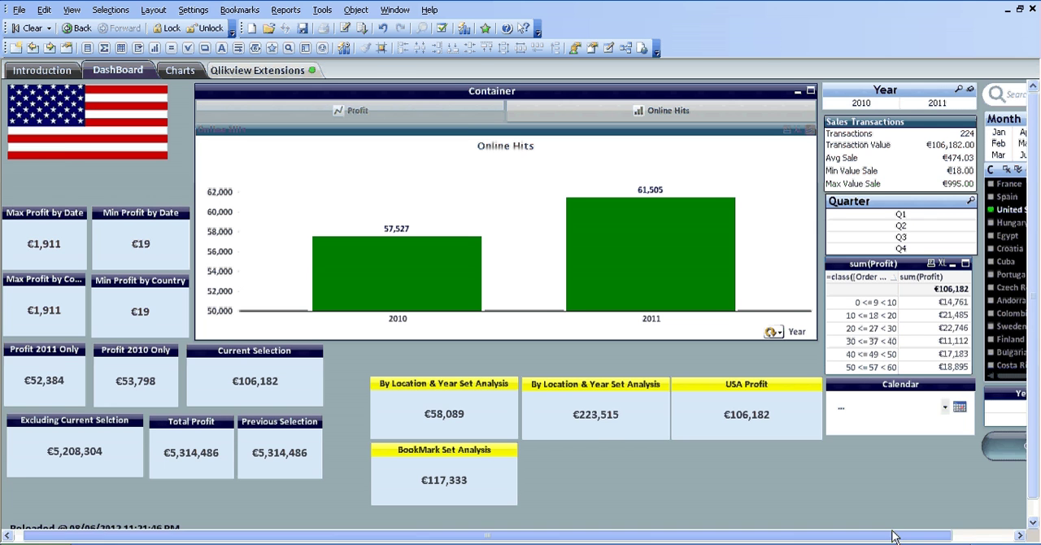
pyautogui.hscroll(3, 1007, 270)
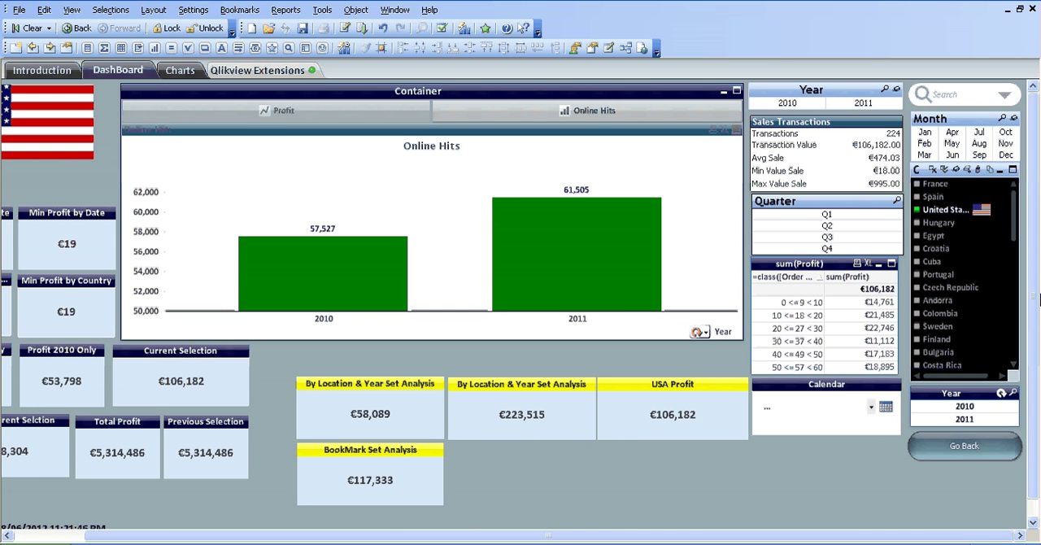
pyautogui.moveTo(700, 537); pyautogui.dragTo(629, 539)
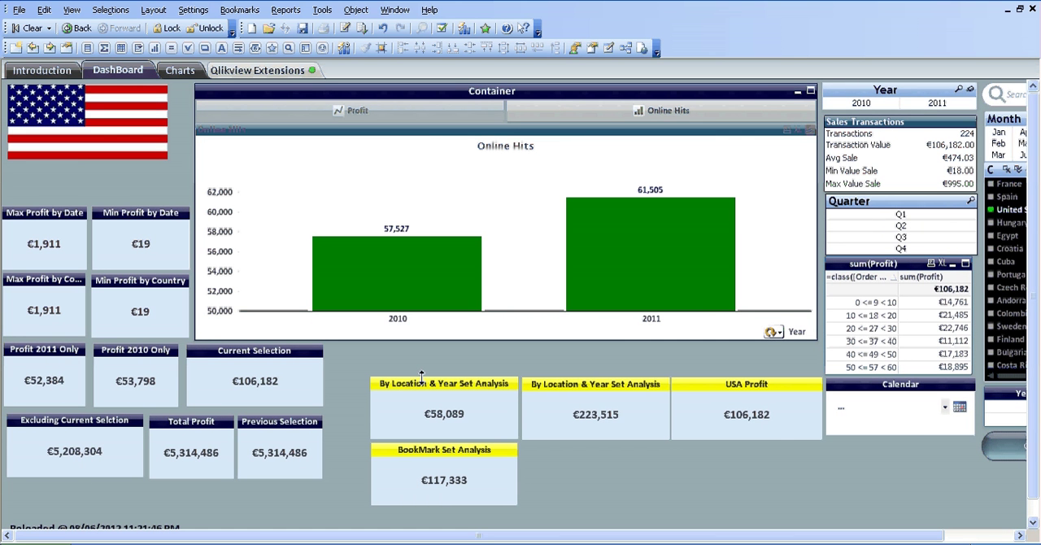
# Step: Shift the Month list box, then fit the DashBoard sheet to the window so Month, country and Year lists show
pyautogui.click(71, 9)
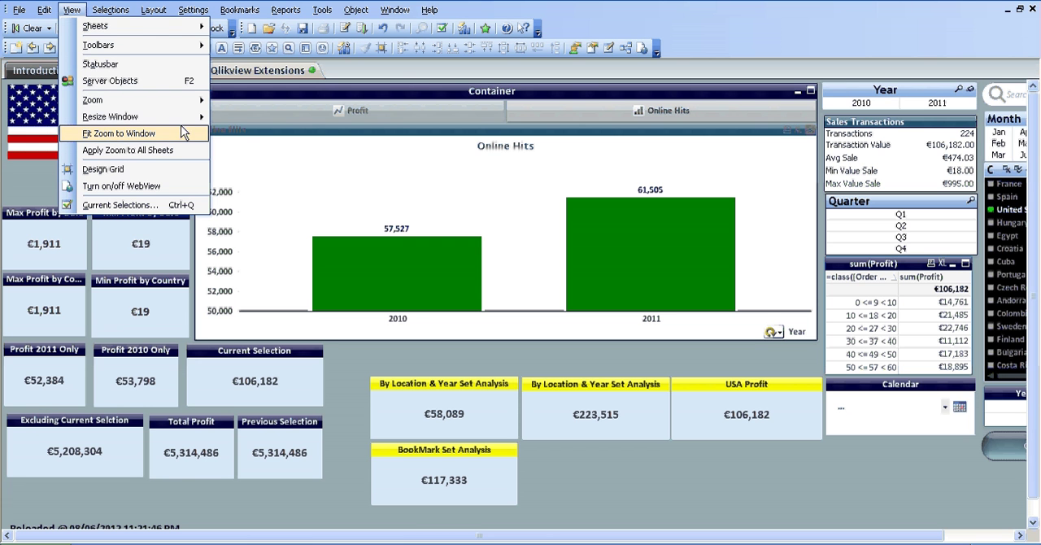
pyautogui.press('Escape')
pyautogui.moveTo(1006, 139)
pyautogui.mouseDown()
pyautogui.moveTo(986, 135)
pyautogui.moveTo(1002, 116)
pyautogui.mouseUp()
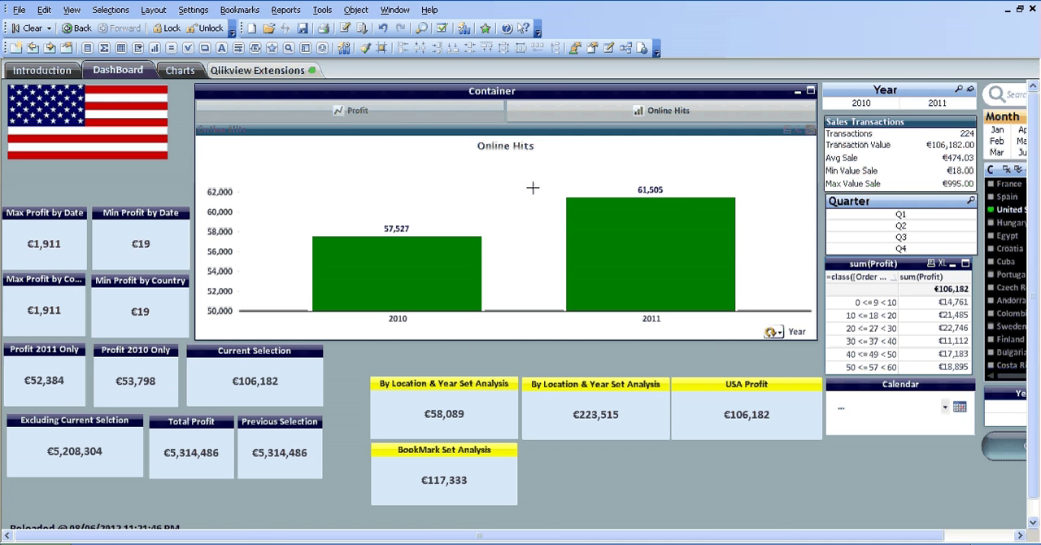
pyautogui.click(72, 9)
pyautogui.click(118, 134)
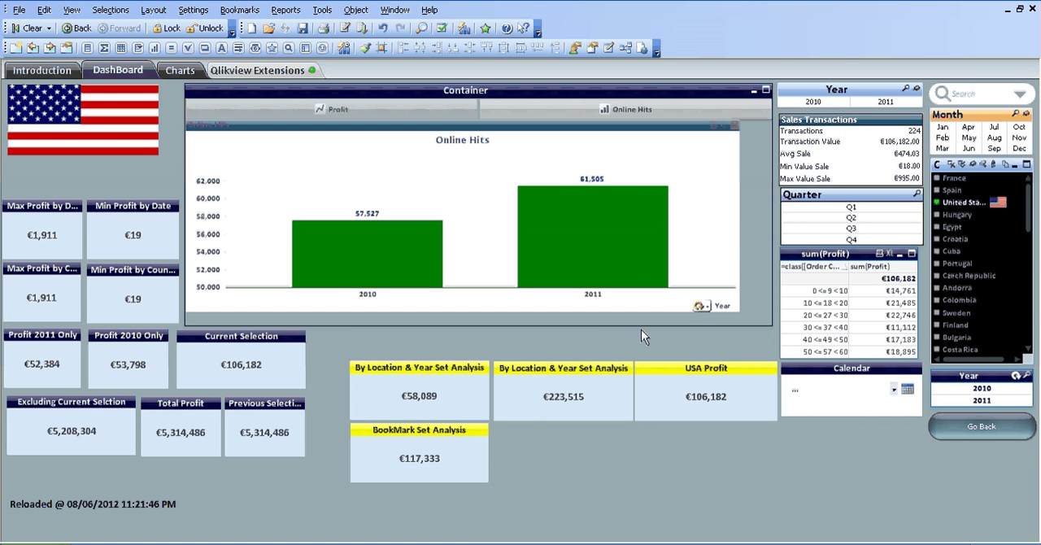
# Step: Show the monthly Profit line chart, reselect United States, and filter the Year list to 2011
pyautogui.click(416, 111)
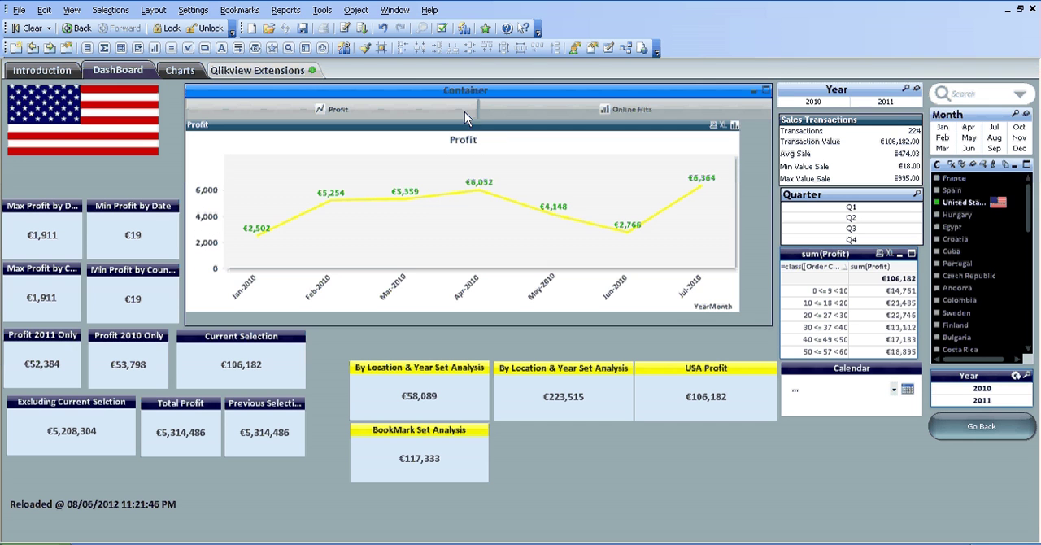
pyautogui.click(964, 202)
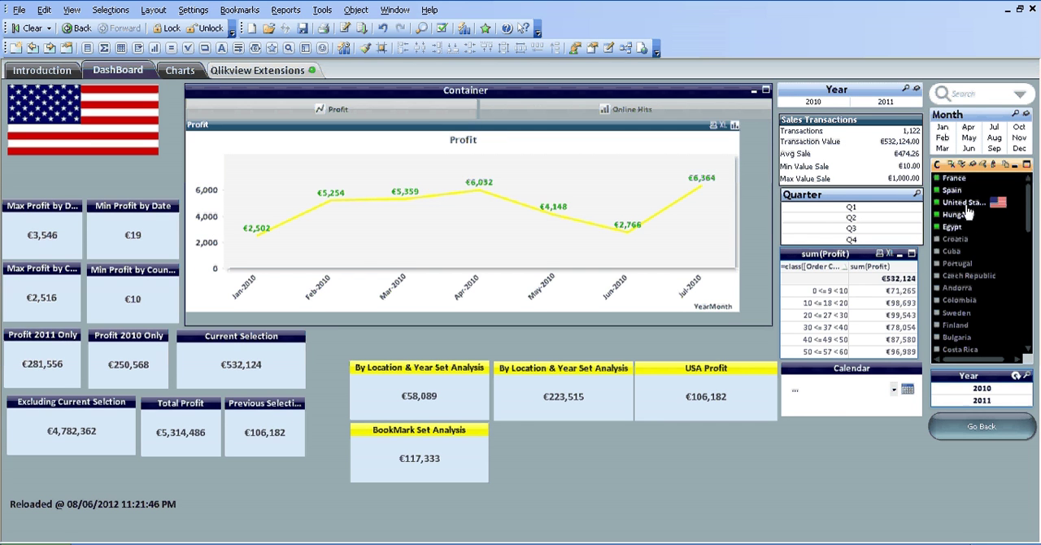
pyautogui.click(964, 203)
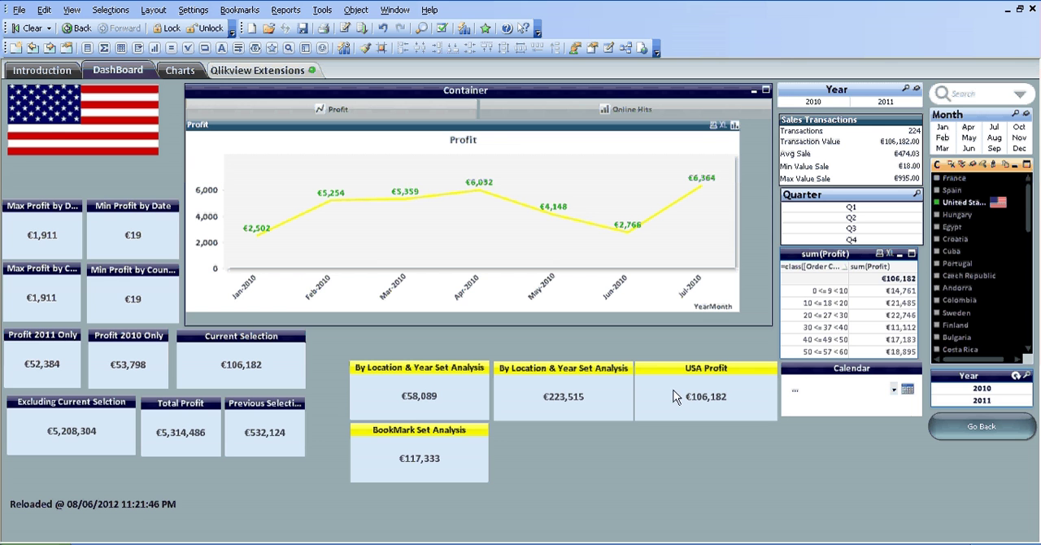
pyautogui.click(982, 400)
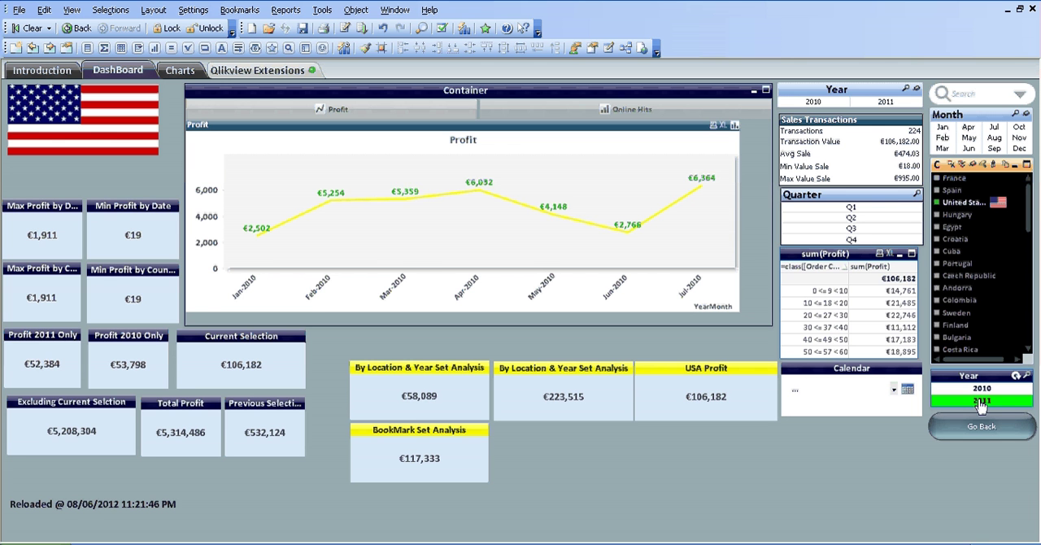